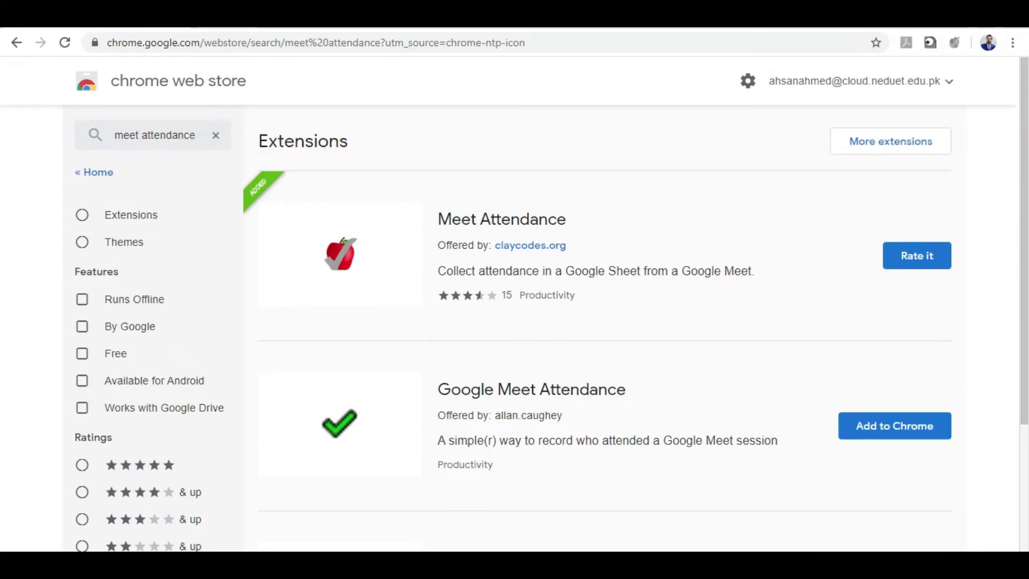
# Open classroom.google.com in a new browser tab and go to the Classwork page of Test Classroom.
pyautogui.hotkey('ctrl', 't')
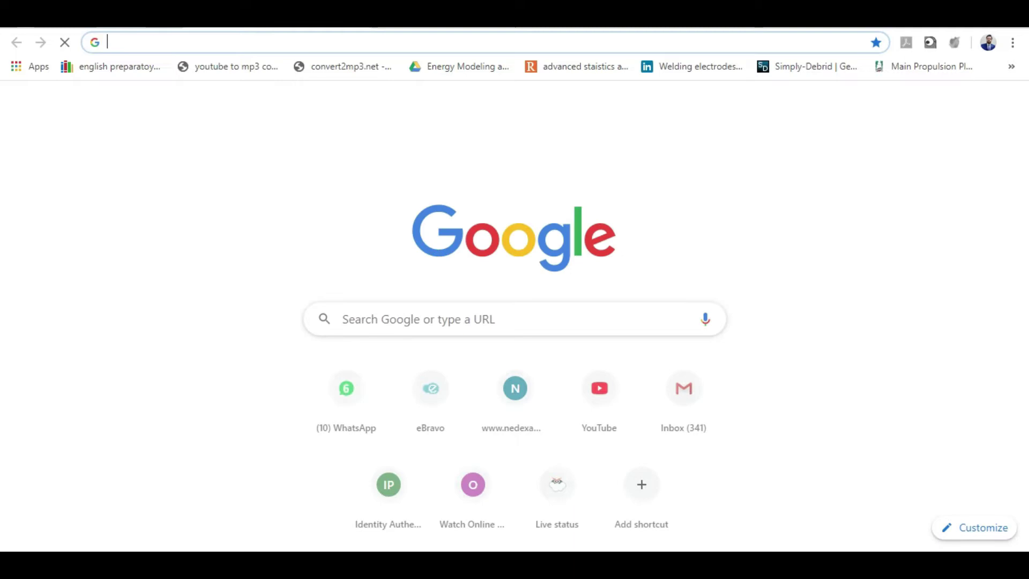
pyautogui.write('classroom.google.com')
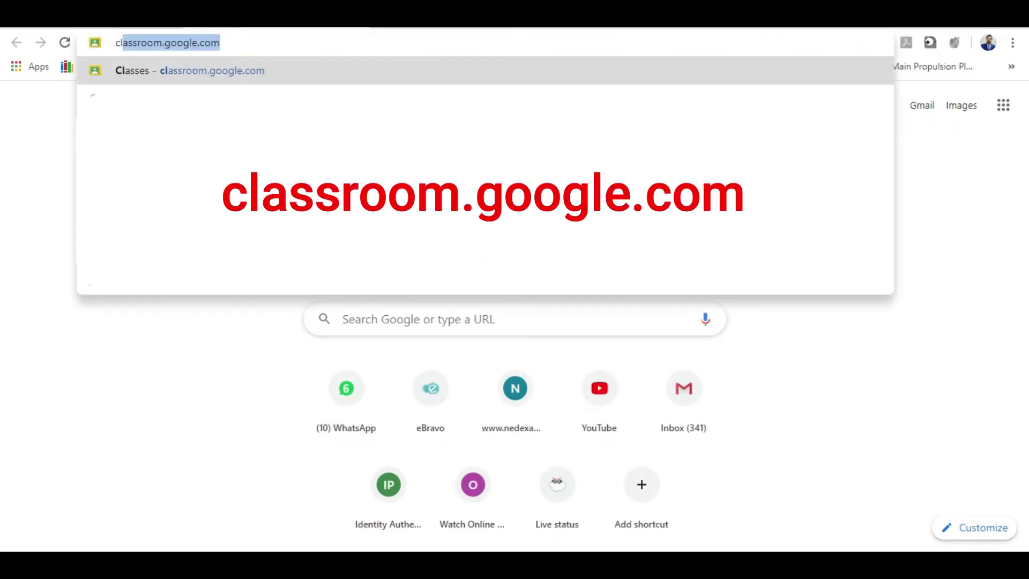
pyautogui.press('Return')
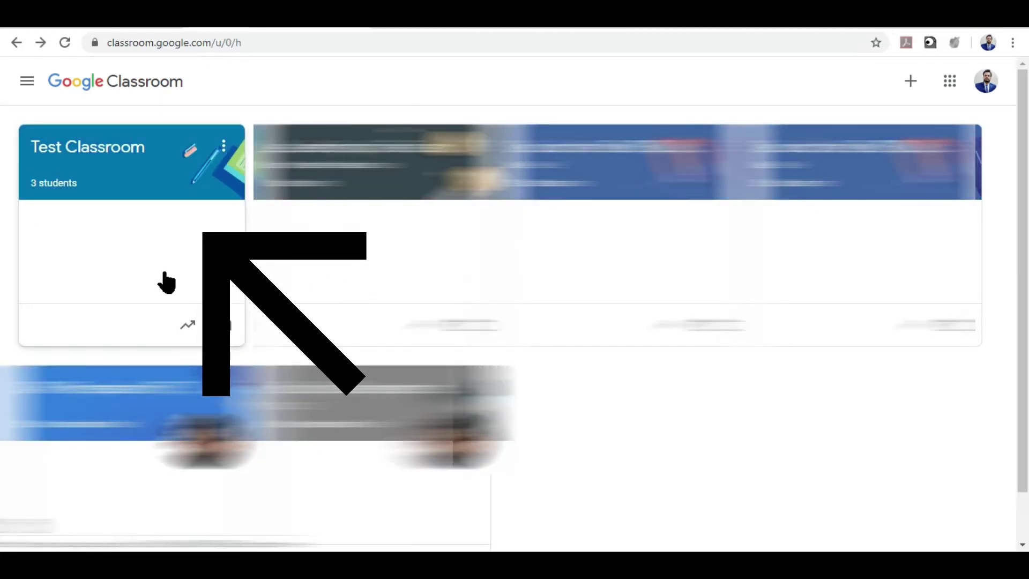
pyautogui.click(135, 160)
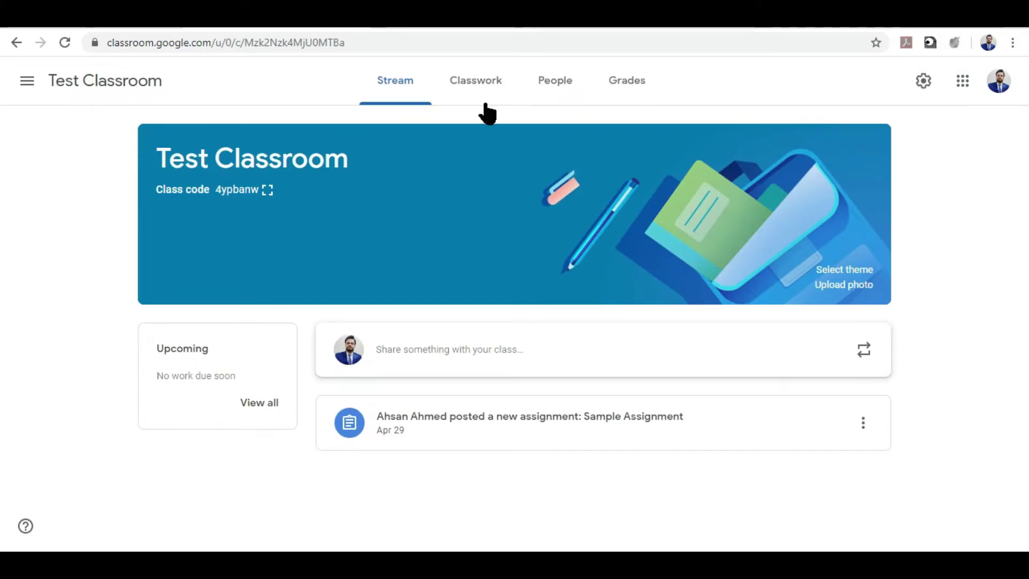
pyautogui.click(488, 86)
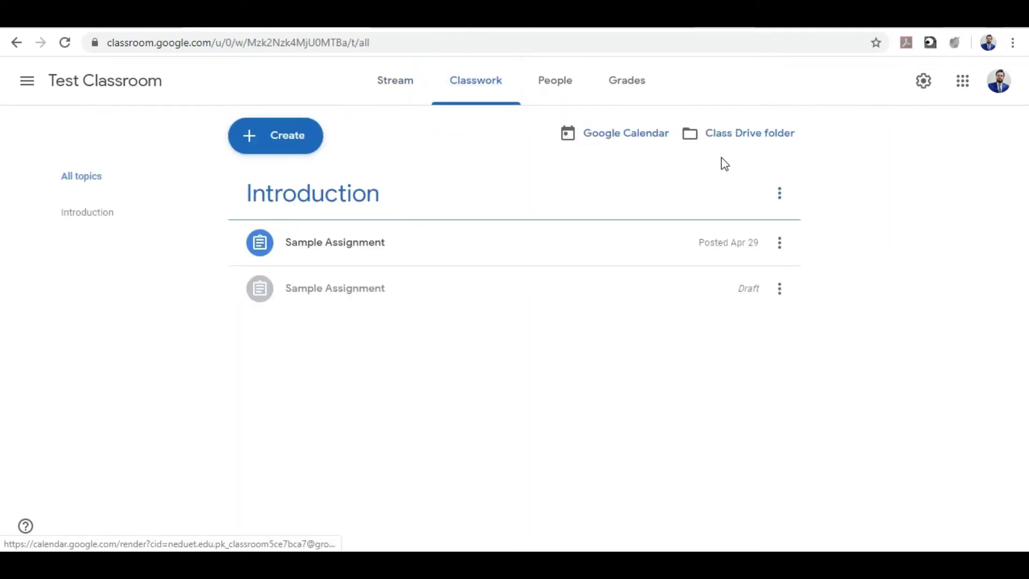
# In the class's Google Calendar, create an event titled "XYZ class" on May 8, 2020, 10:30–11:30am, repeating weekly on Friday.
pyautogui.click(634, 139)
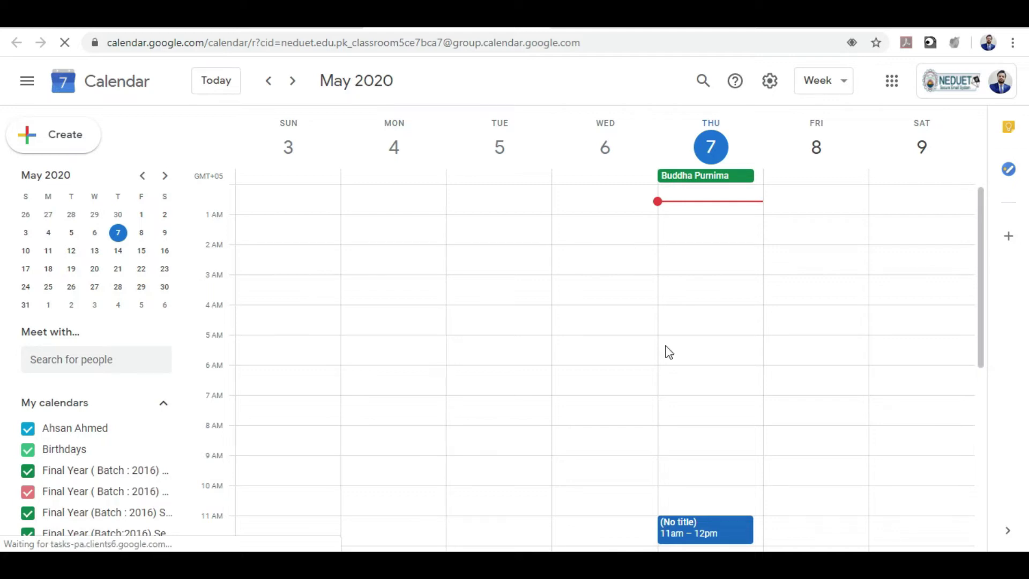
pyautogui.doubleClick(815, 502)
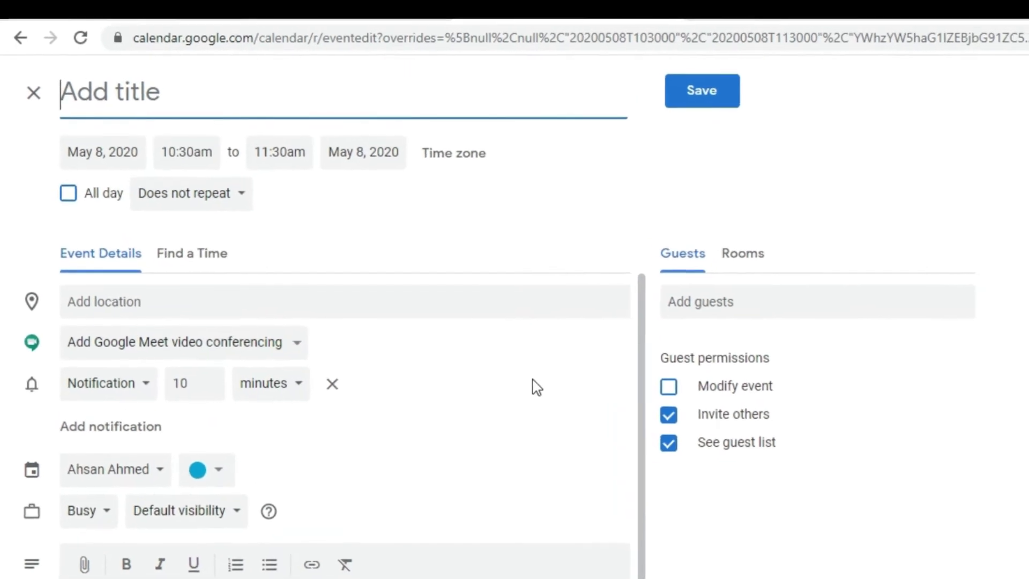
pyautogui.write('XYZ')
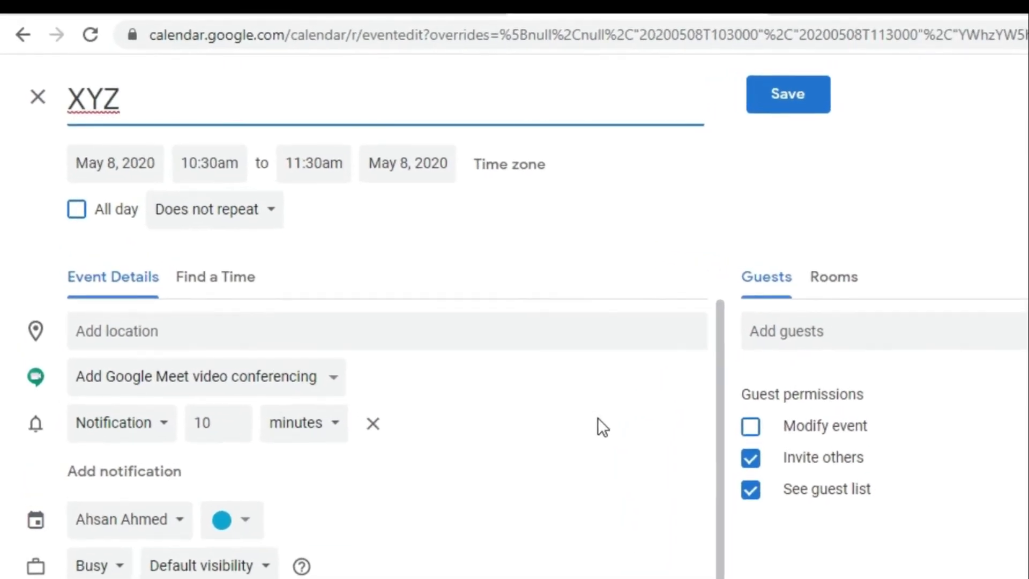
pyautogui.write(' class')
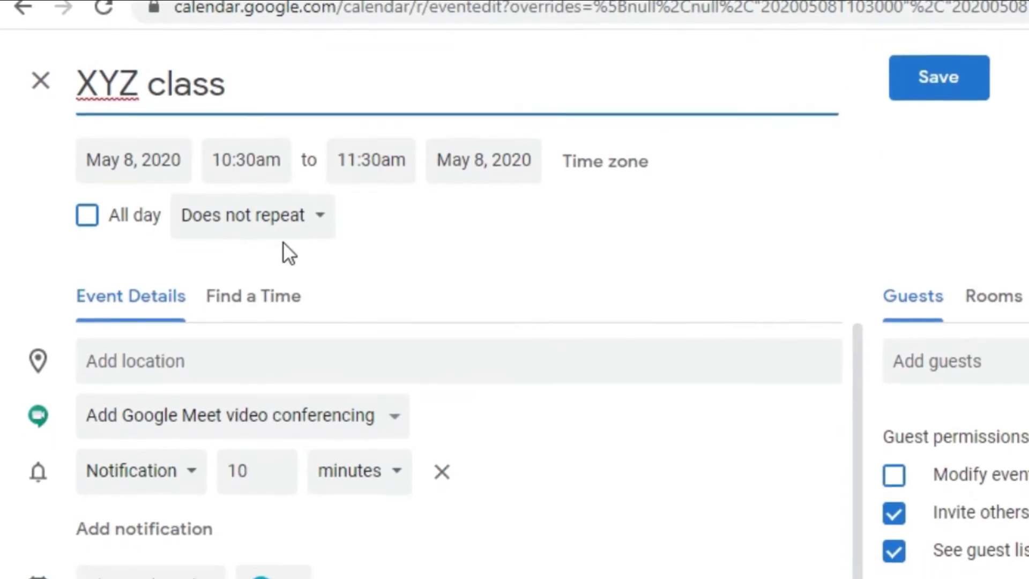
pyautogui.click(298, 214)
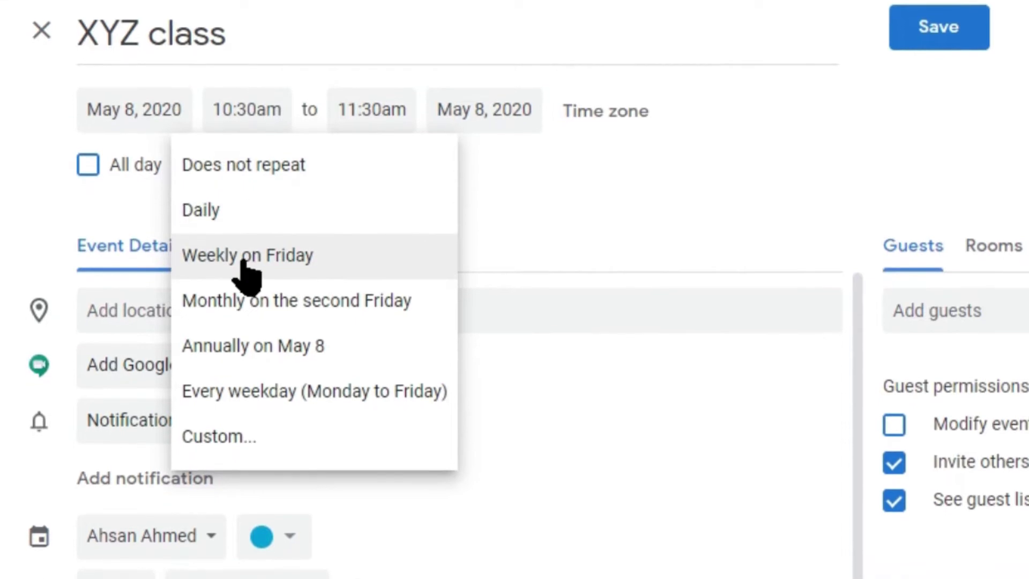
pyautogui.click(294, 244)
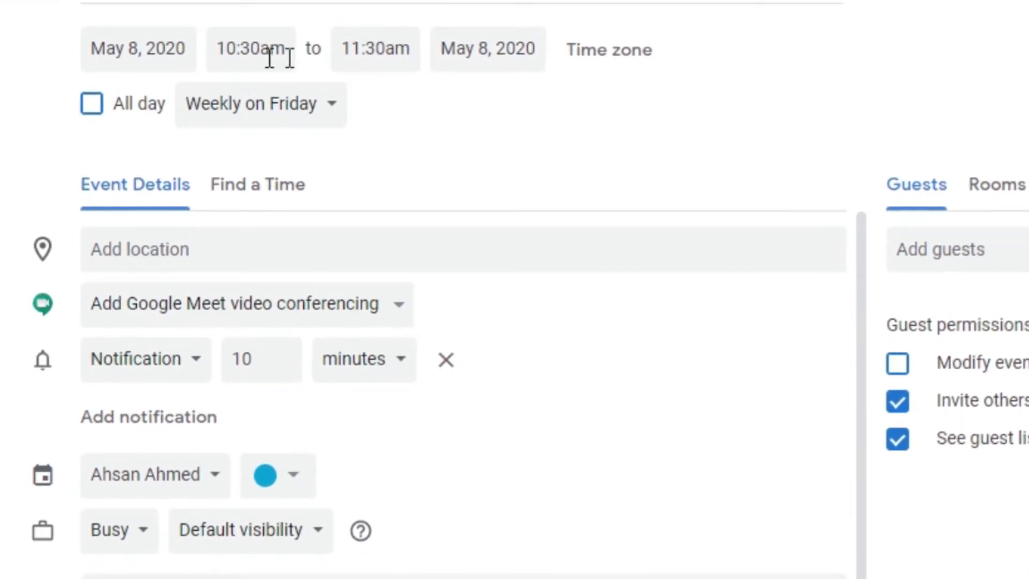
# Add Google Meet video conferencing to the XYZ class event, assign it to the Test Classroom calendar and save it.
pyautogui.click(455, 249)
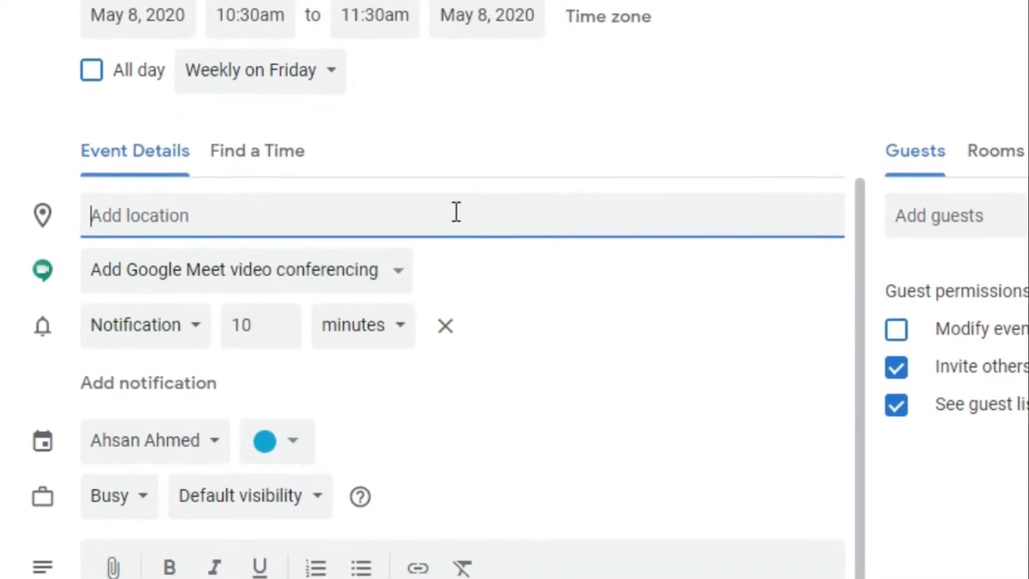
pyautogui.click(401, 271)
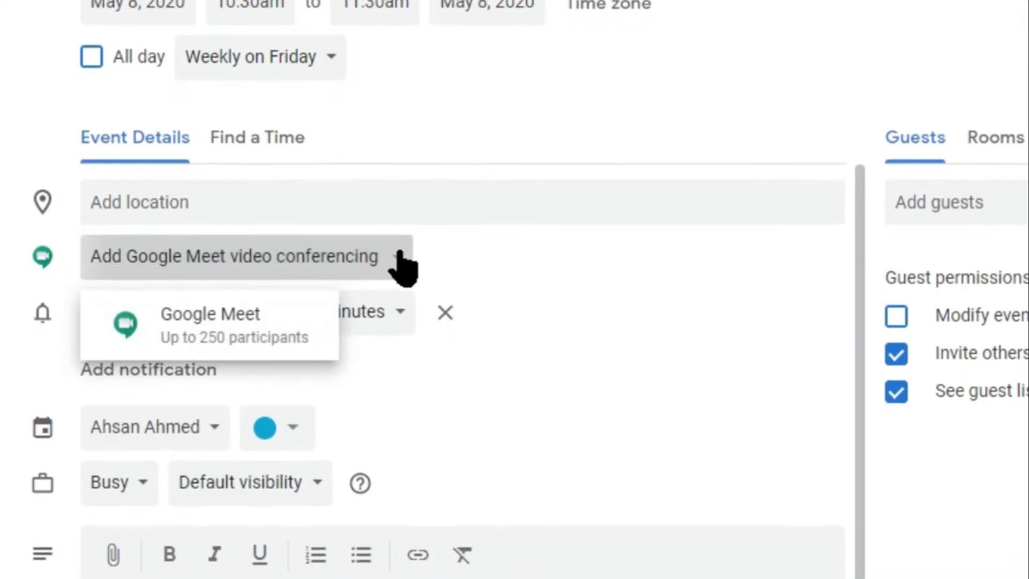
pyautogui.click(267, 327)
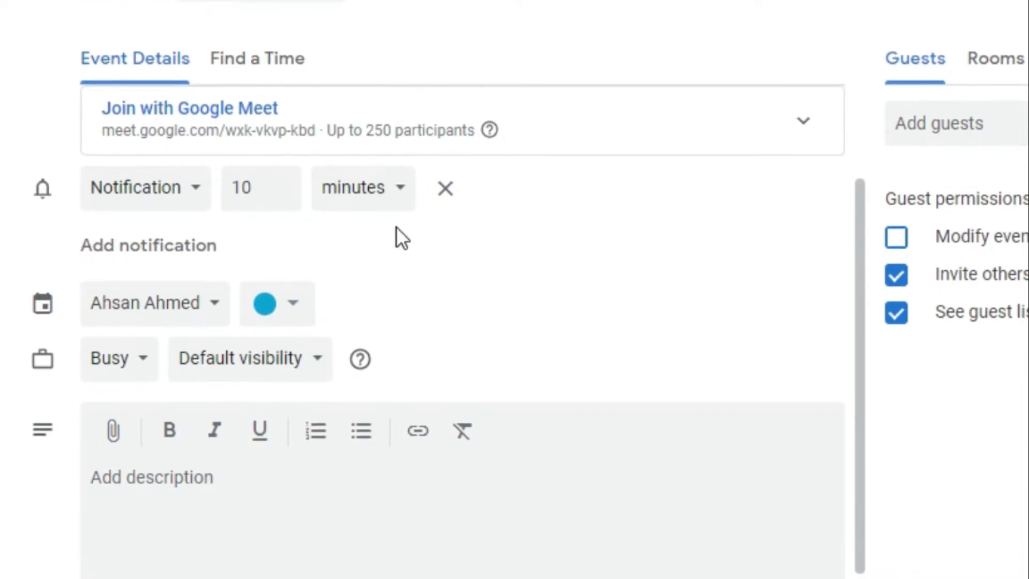
pyautogui.scroll(-1, 399, 230)
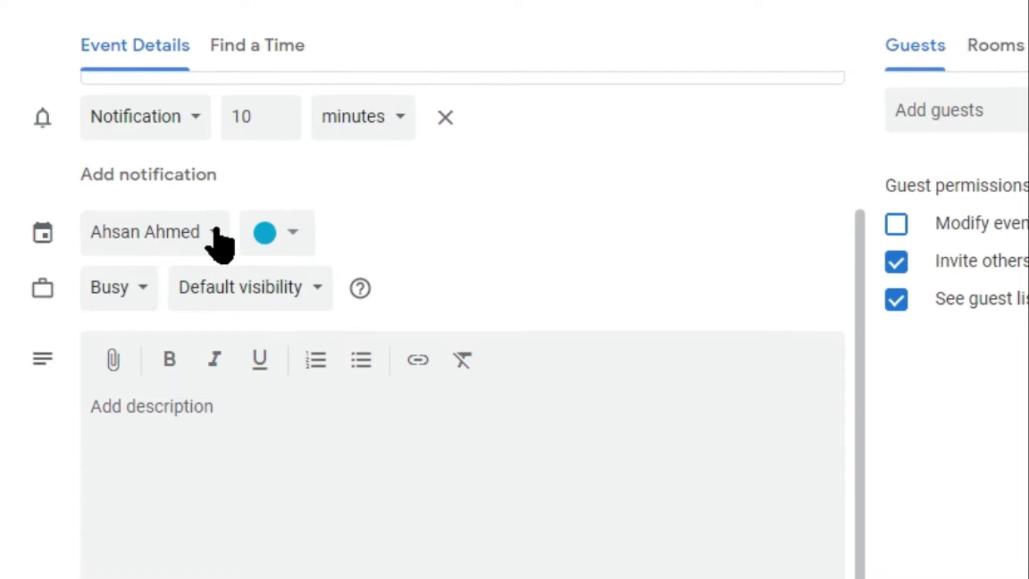
pyautogui.click(214, 235)
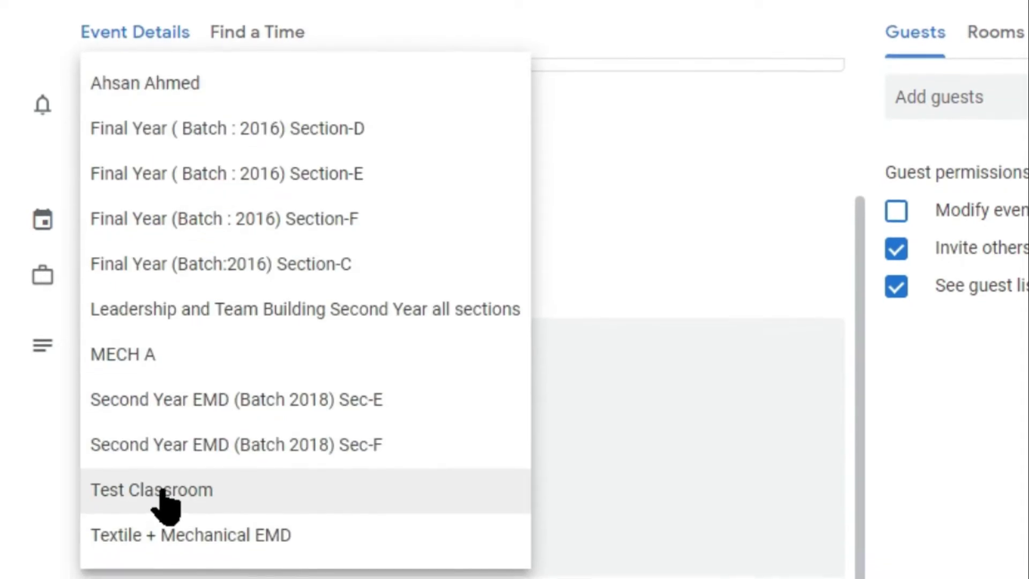
pyautogui.click(159, 503)
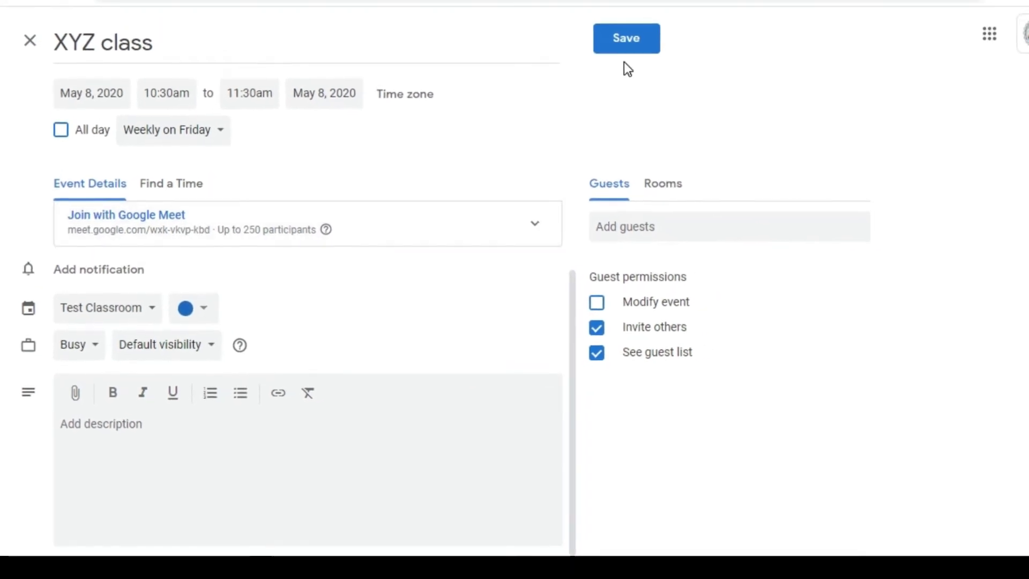
pyautogui.click(636, 31)
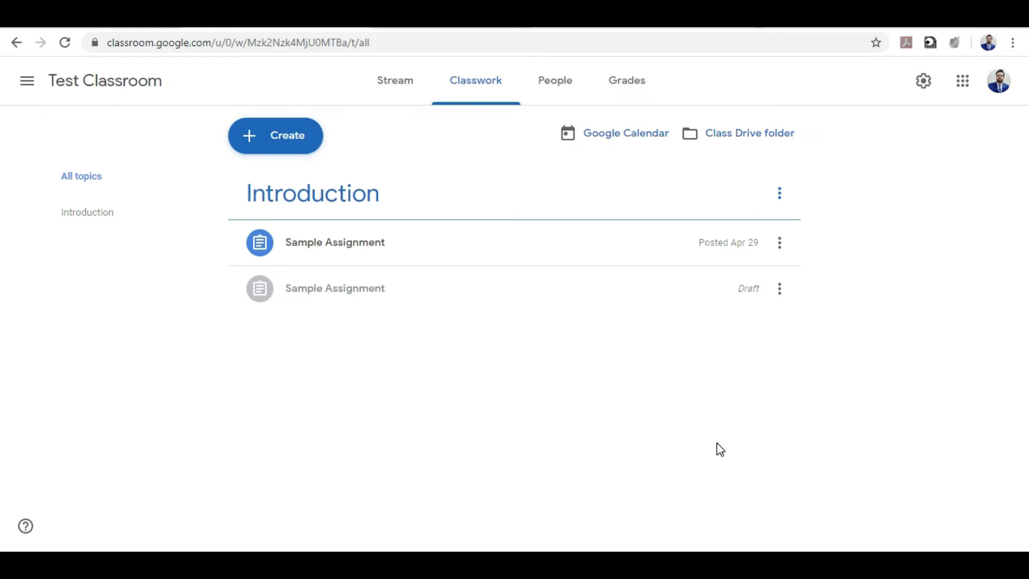
# Reopen Google Calendar from the class's Classwork page and join the XYZ class meeting in Google Meet.
pyautogui.click(629, 129)
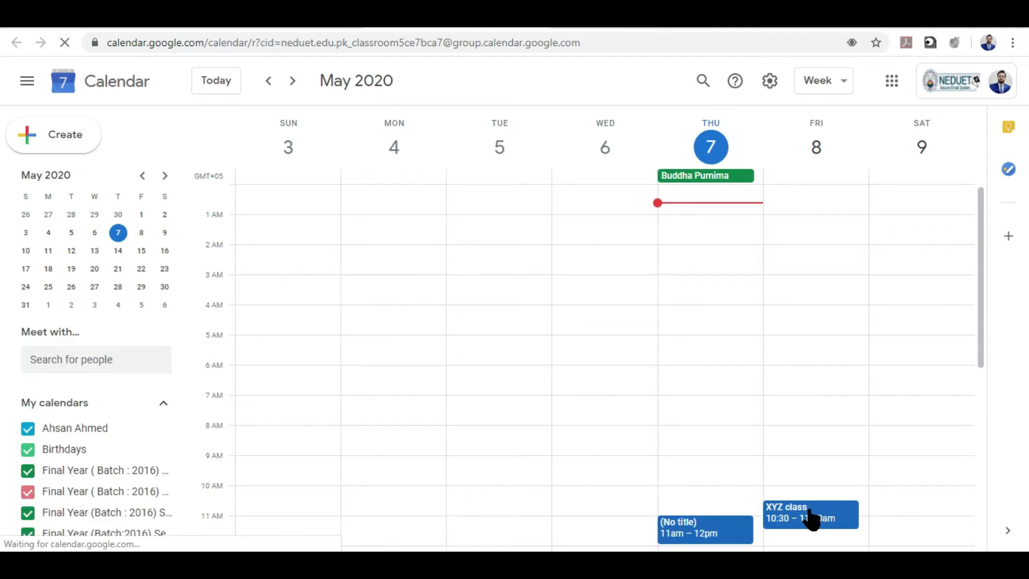
pyautogui.rightClick(809, 510)
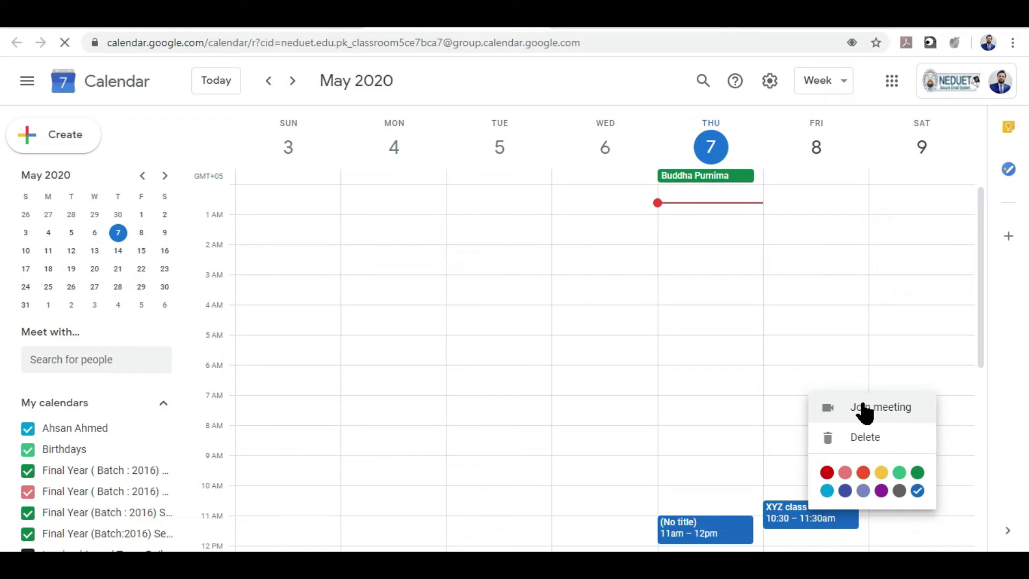
pyautogui.click(925, 406)
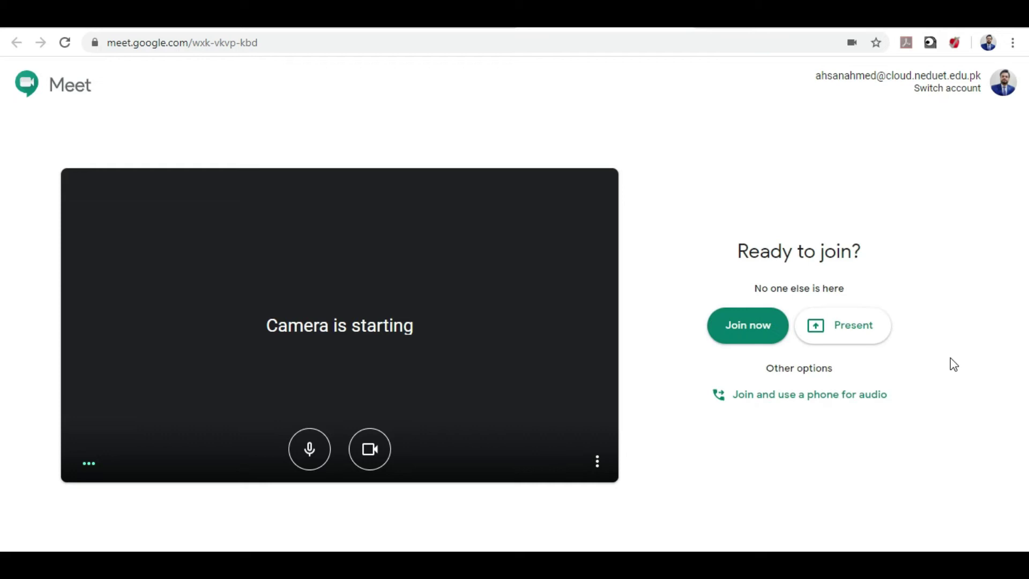
pyautogui.click(744, 335)
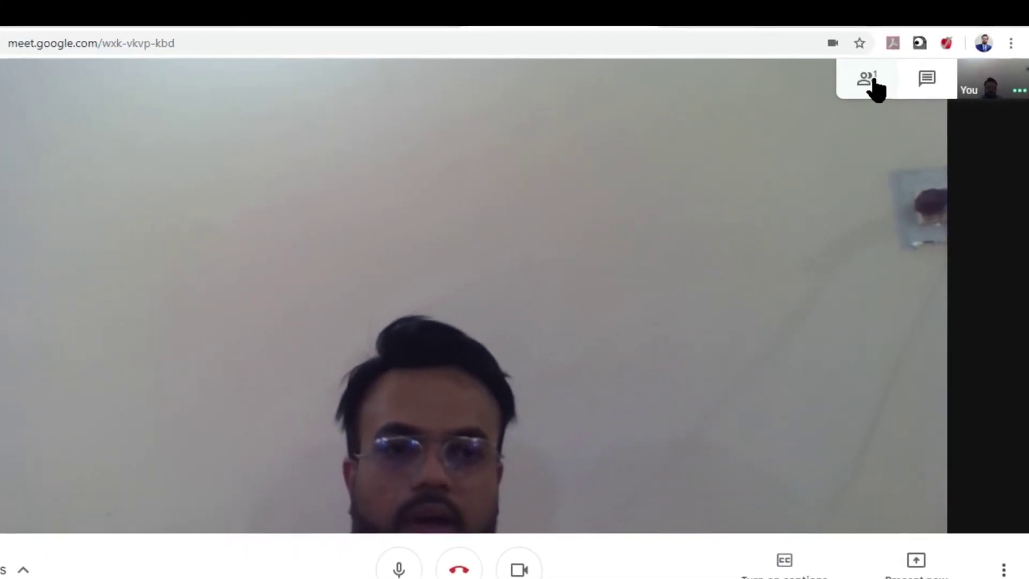
# Show the meeting's participant list, try the Meet Attendance capture switch and open the attendance spreadsheet.
pyautogui.click(882, 80)
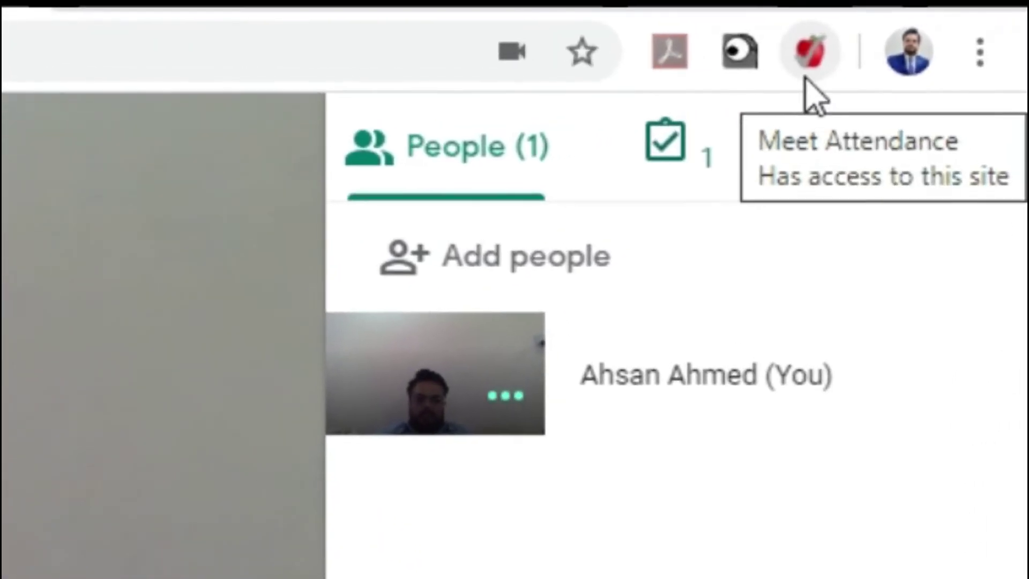
pyautogui.moveTo(653, 204)
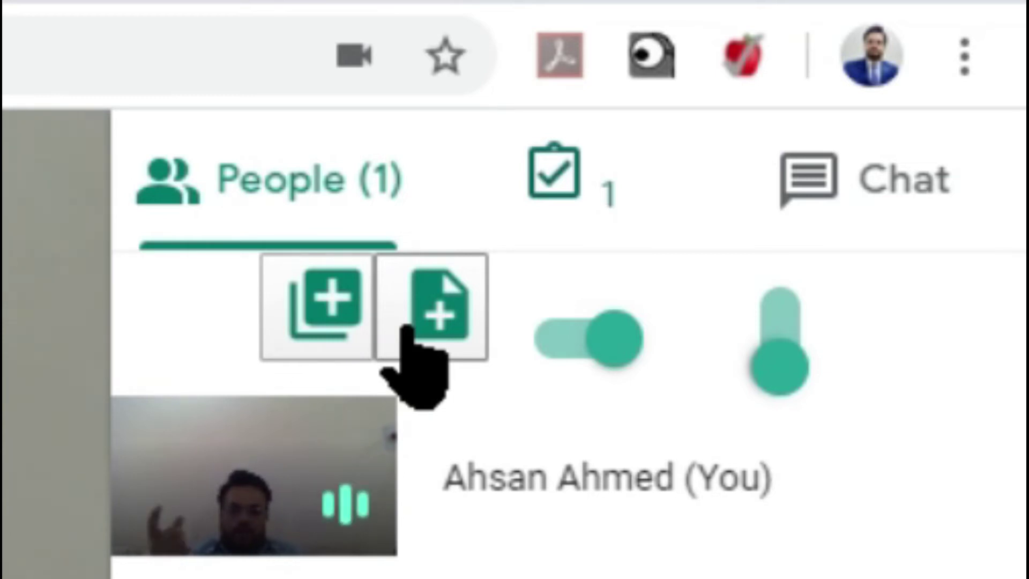
pyautogui.click(569, 348)
pyautogui.click(569, 349)
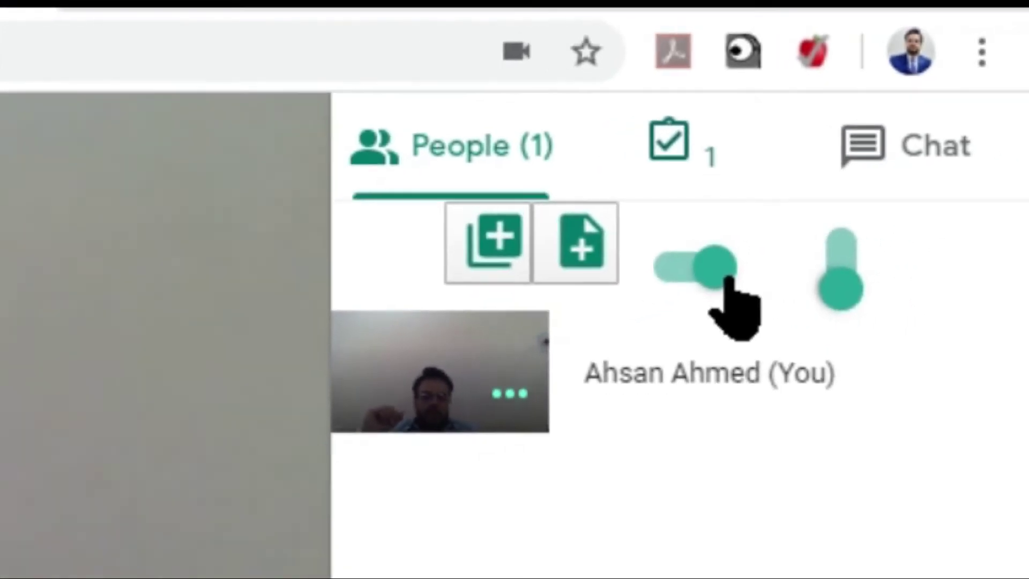
pyautogui.click(820, 103)
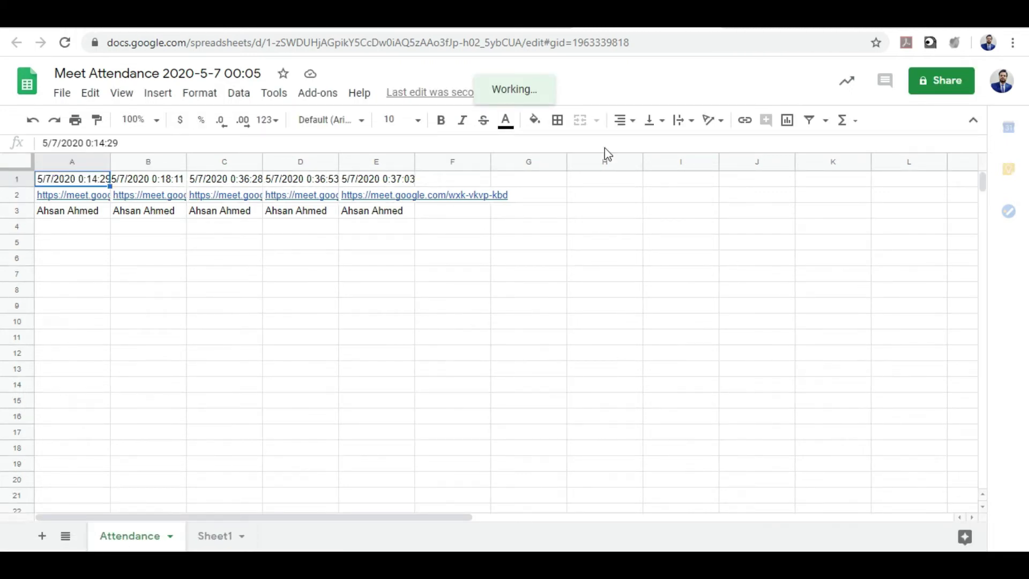
# Return to the Meet call and use the attendance sheet control of Meet Attendance again.
pyautogui.hotkey('ctrl', 'Tab')
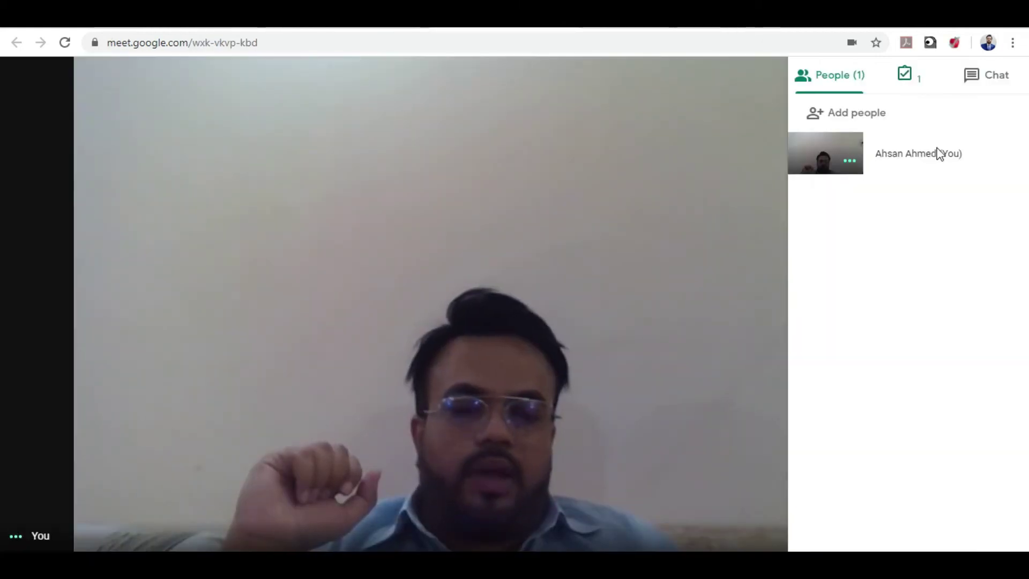
pyautogui.moveTo(910, 89)
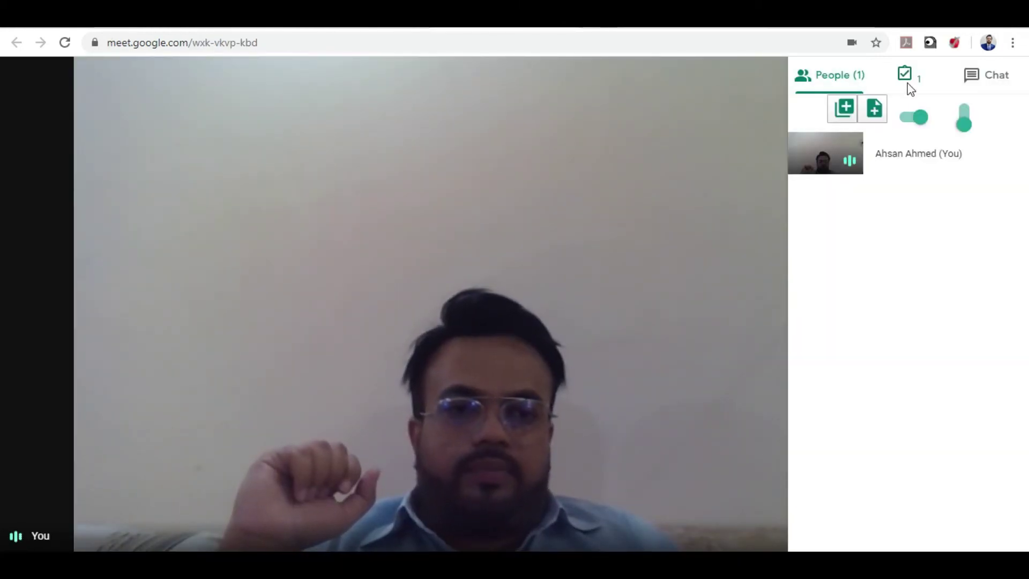
pyautogui.click(875, 109)
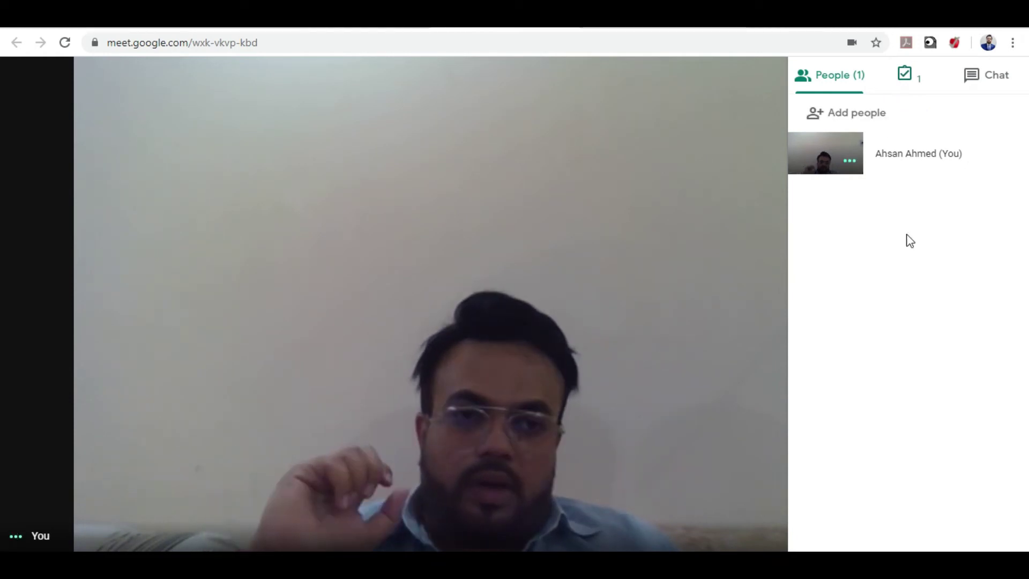
pyautogui.click(874, 108)
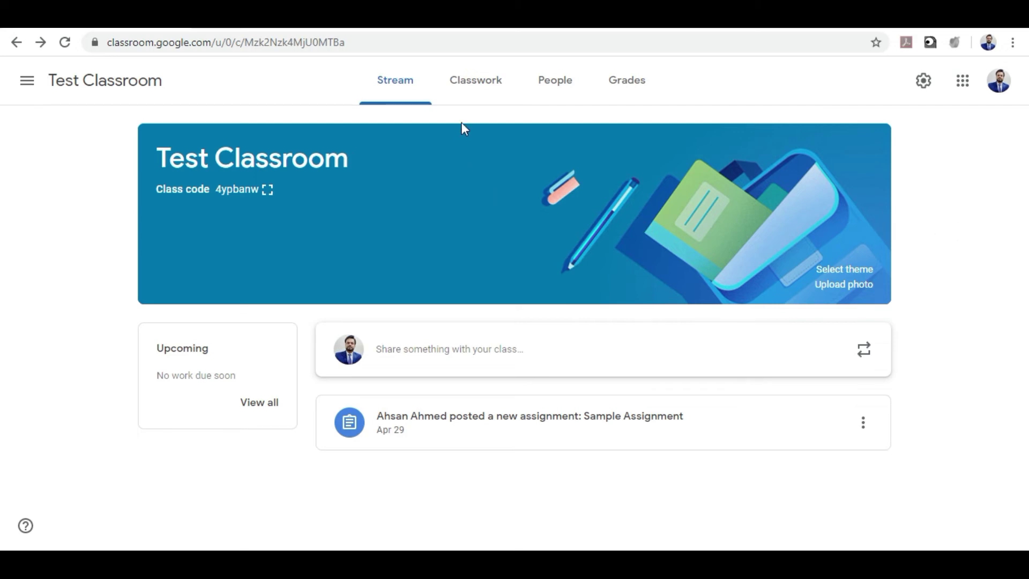
# Open Google Calendar from Test Classroom's Classwork page again and rejoin the XYZ class meeting.
pyautogui.click(473, 86)
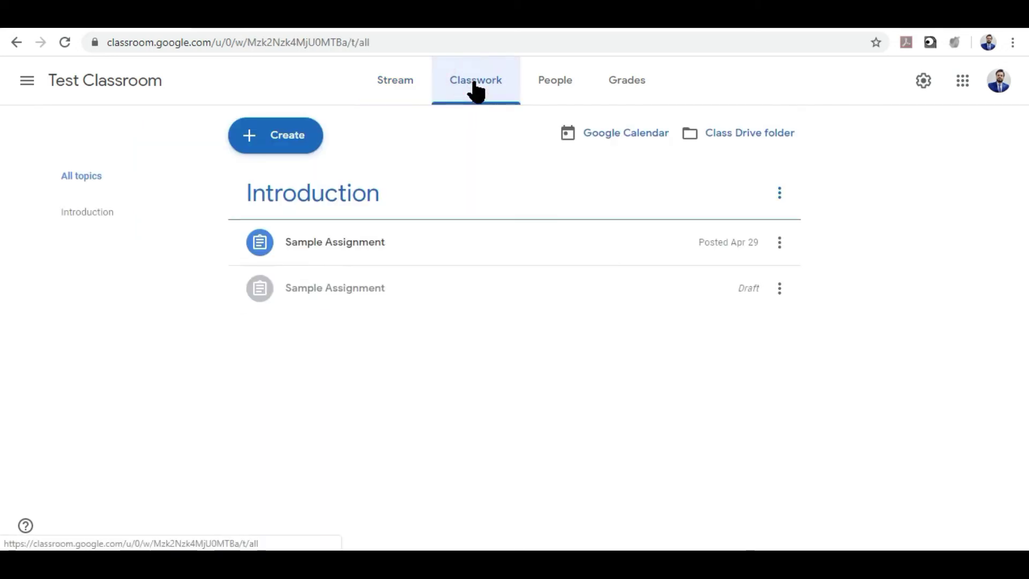
pyautogui.click(636, 135)
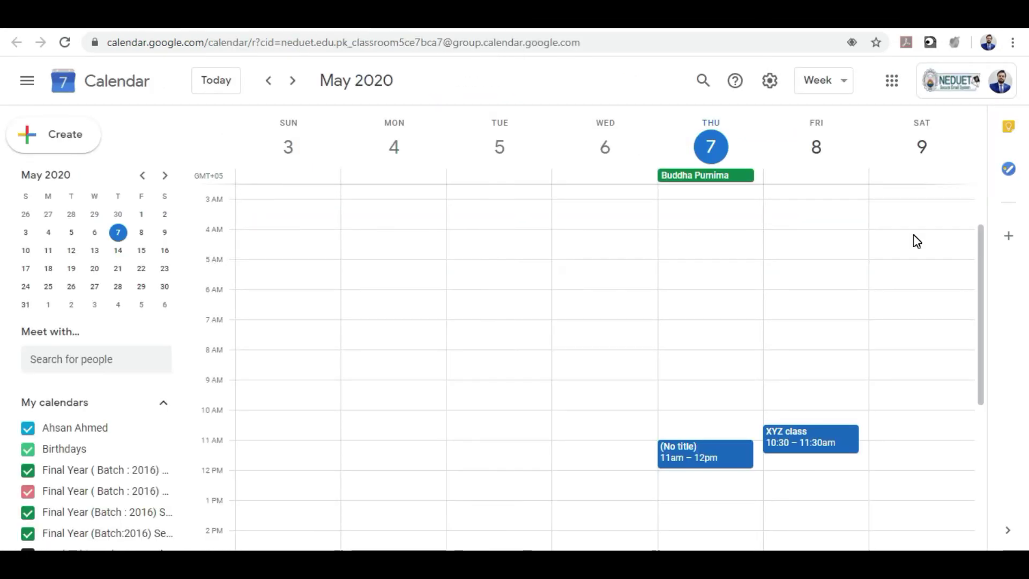
pyautogui.rightClick(804, 443)
pyautogui.click(873, 408)
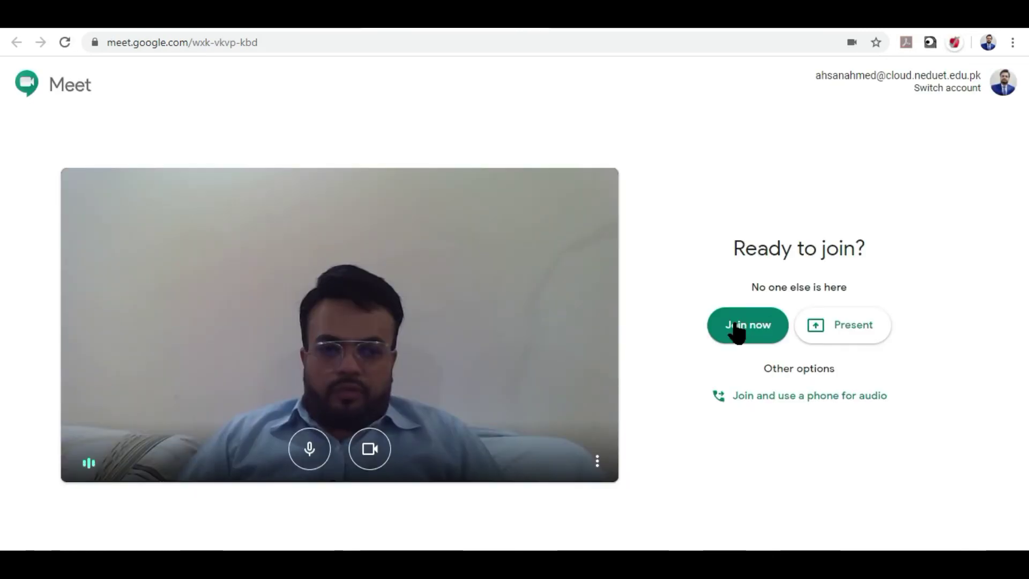
pyautogui.click(738, 328)
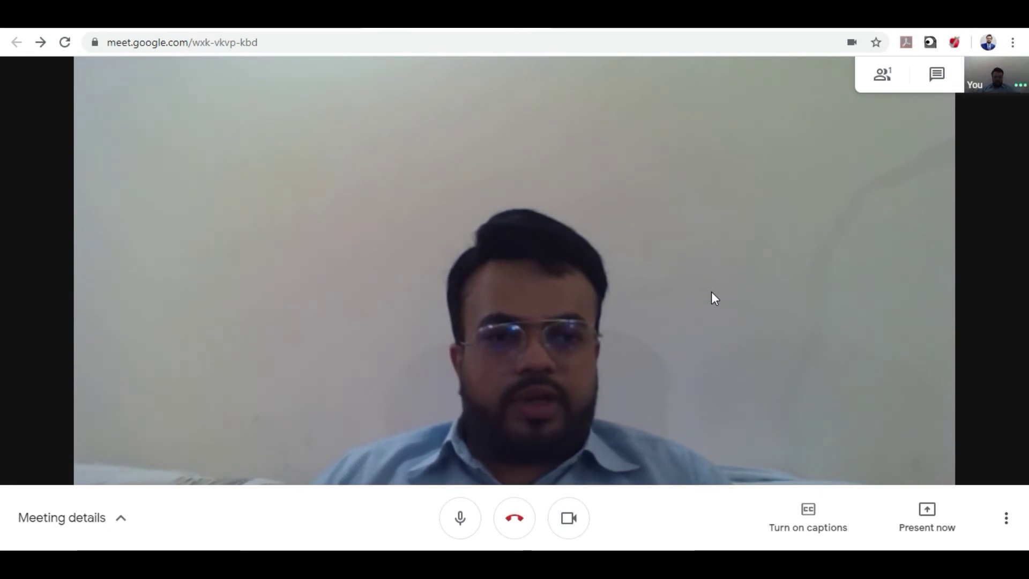
# Admit the outside participant who asks to join the meeting and mute the microphone.
pyautogui.click(877, 75)
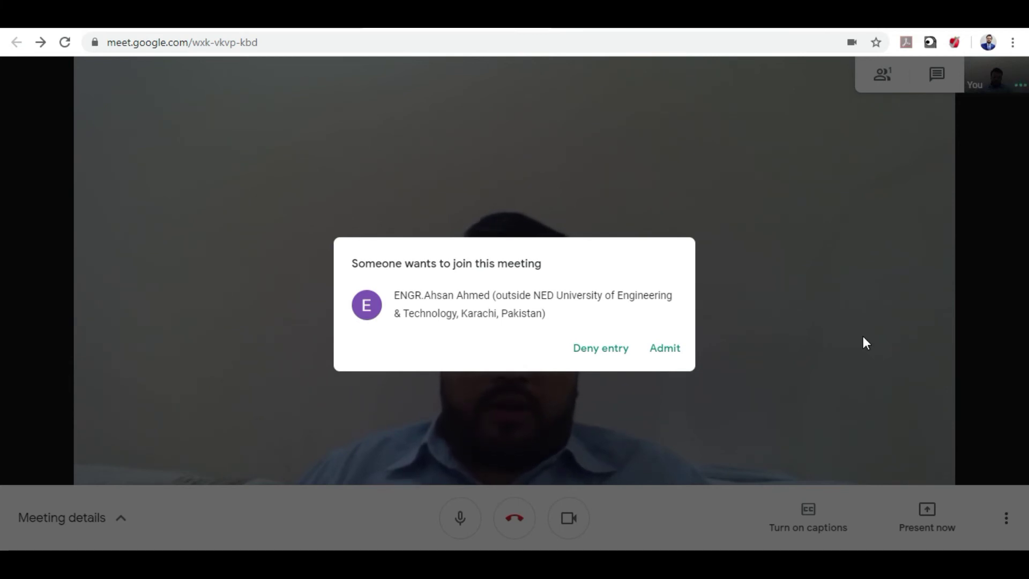
pyautogui.click(664, 348)
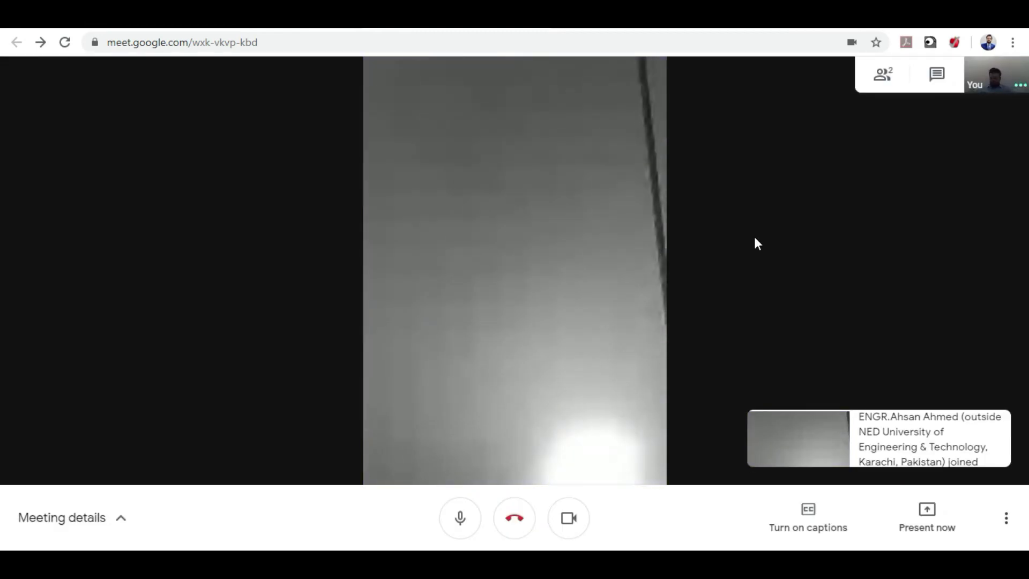
pyautogui.hotkey('ctrl', 'd')
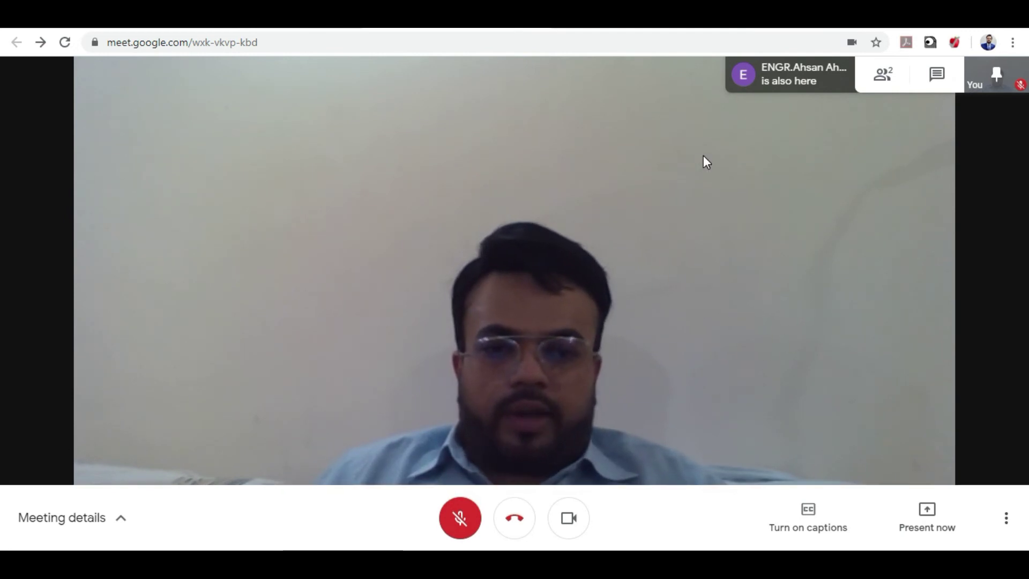
# Open the participant list and examine the attendance count and controls with the admitted participant present.
pyautogui.click(879, 72)
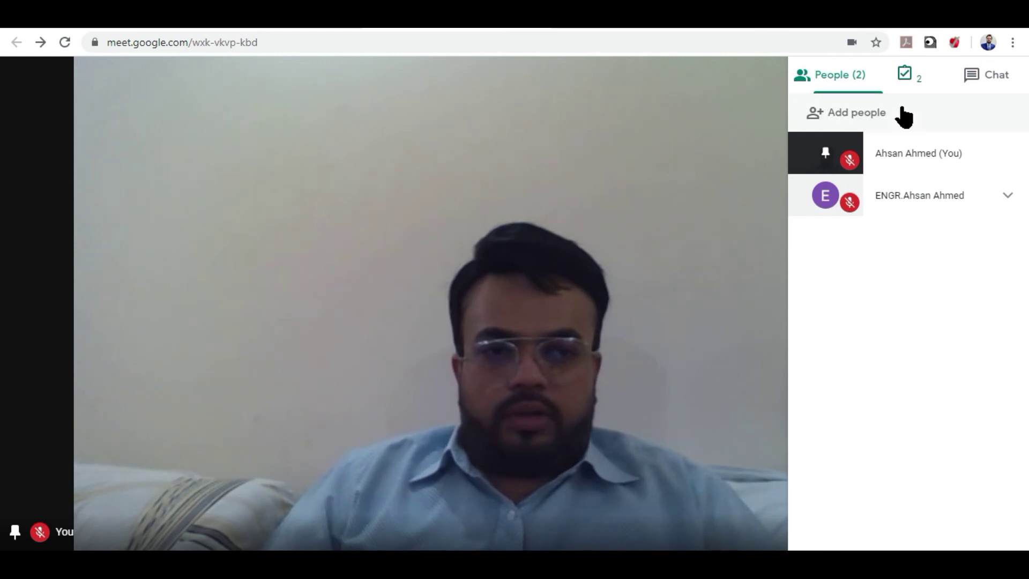
pyautogui.moveTo(903, 78)
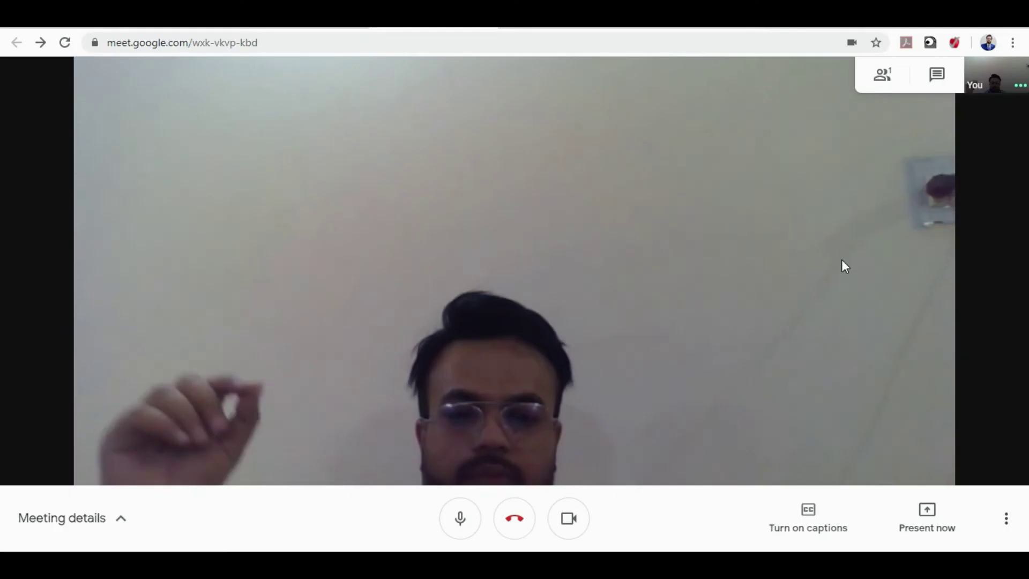
# Open the additional options of the Meet call.
pyautogui.click(1001, 522)
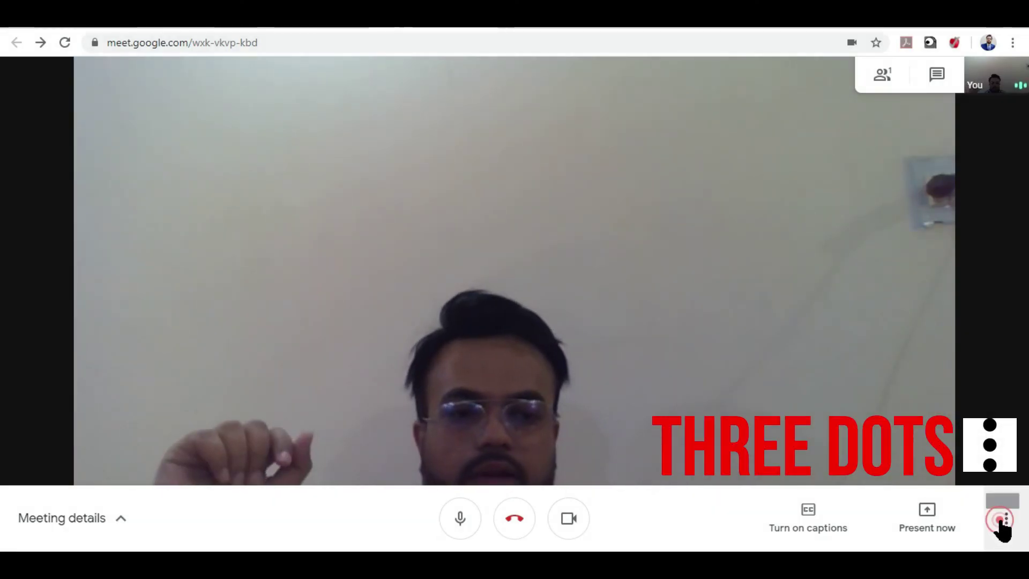